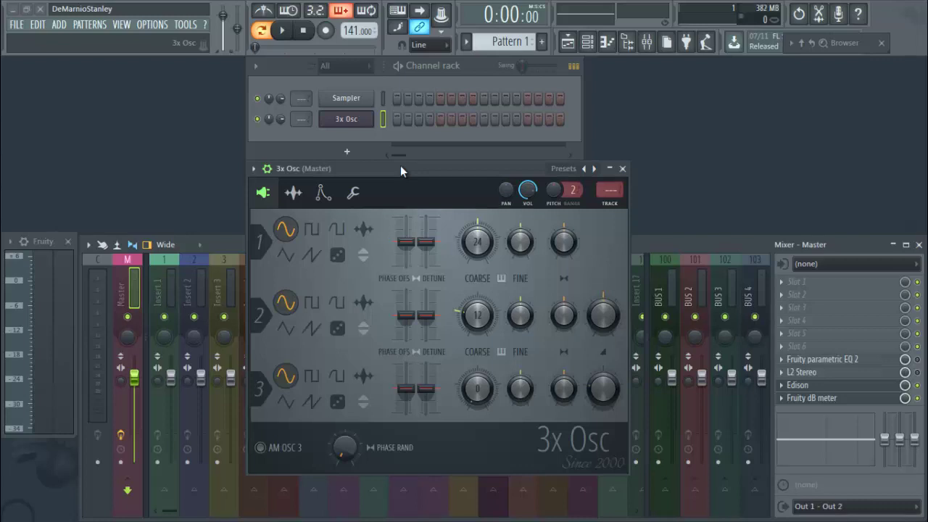
click(61, 25)
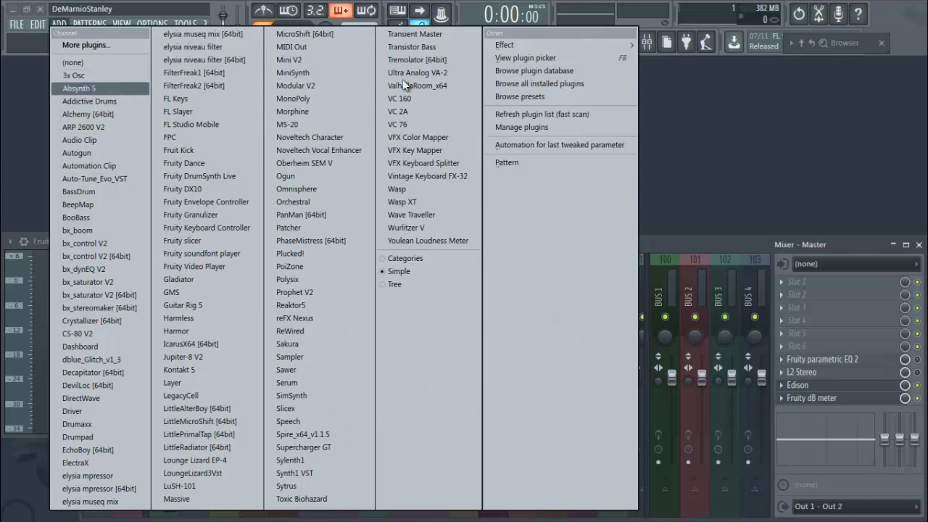
click(781, 110)
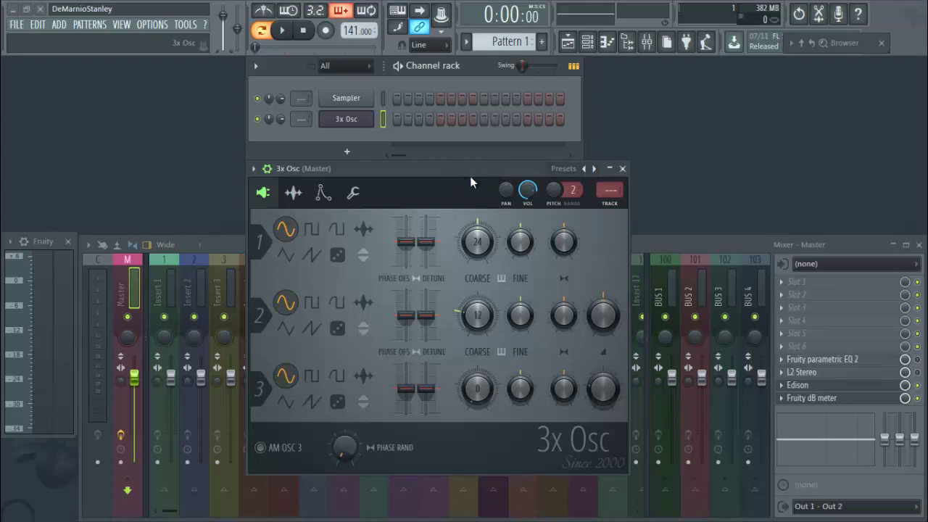
mouse_move(469, 176)
mouse_down()
mouse_move(472, 148)
mouse_move(458, 172)
mouse_up()
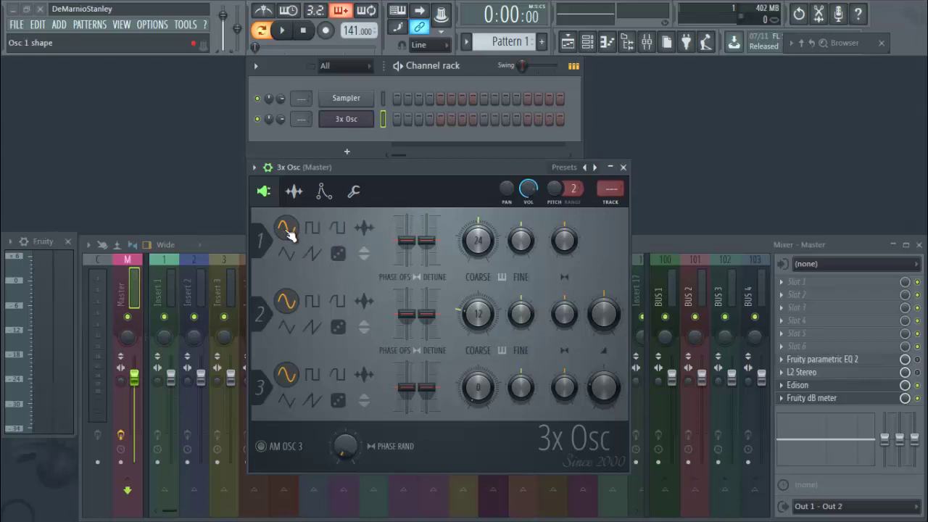
Step: Audition oscillator 1 on C5 with its sine, square and rounded saw shapes in turn
key(z)
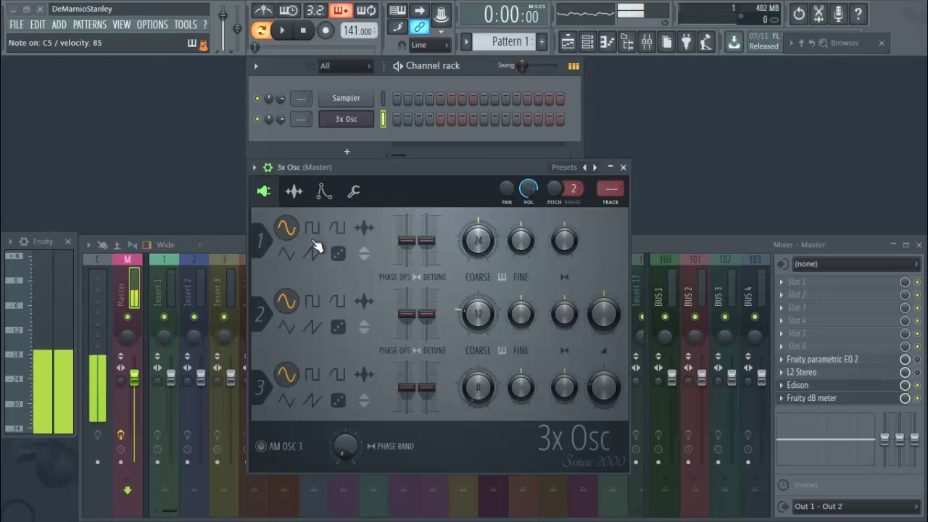
click(313, 230)
key(z)
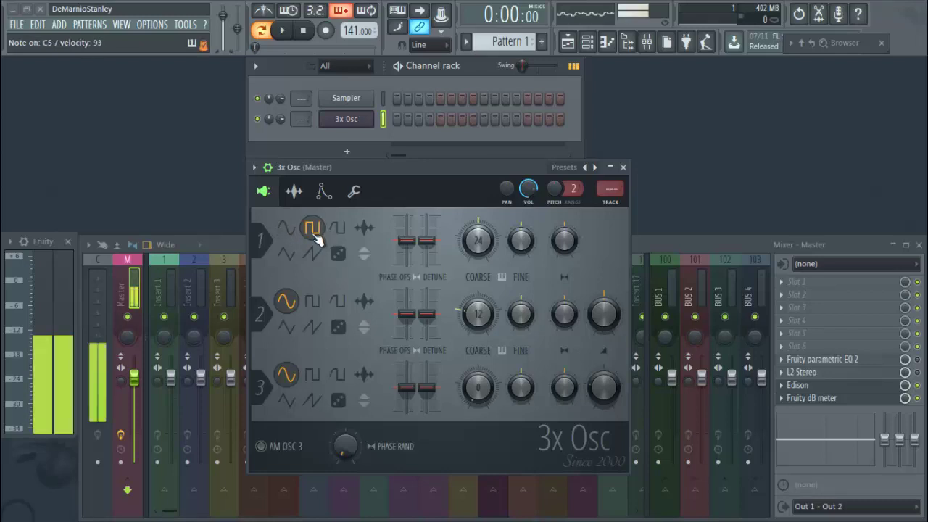
key(z)
key(z)
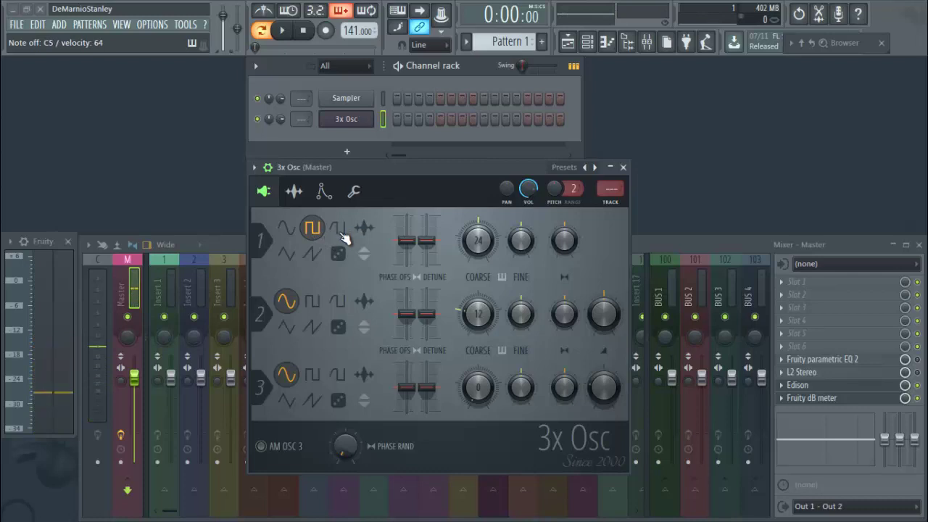
click(342, 233)
key(z)
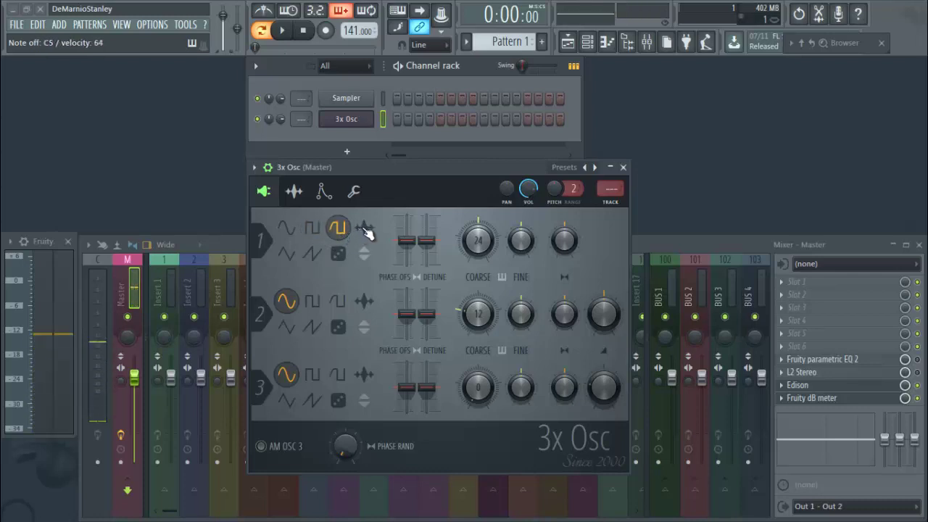
Step: Audition oscillator 1 with the triangle and saw shapes by playing test notes
click(283, 259)
key(z)
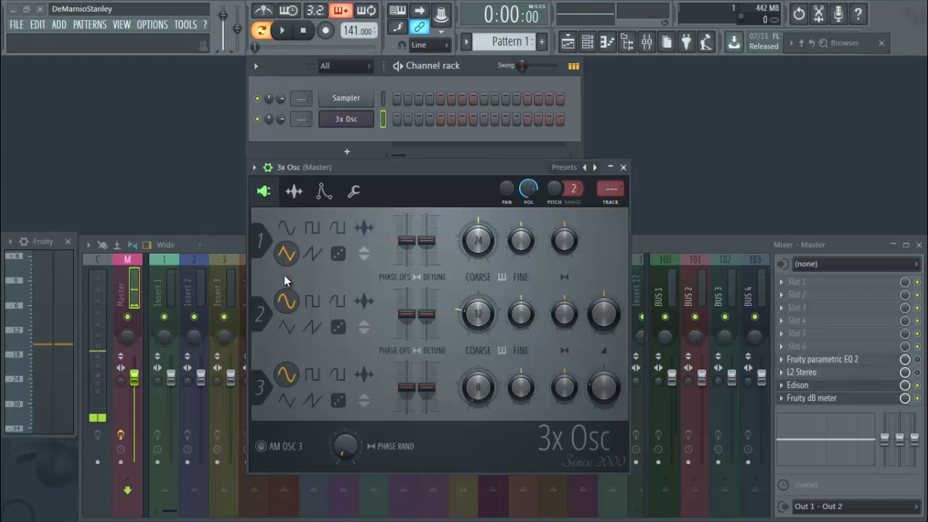
click(320, 261)
key(z)
key(z)
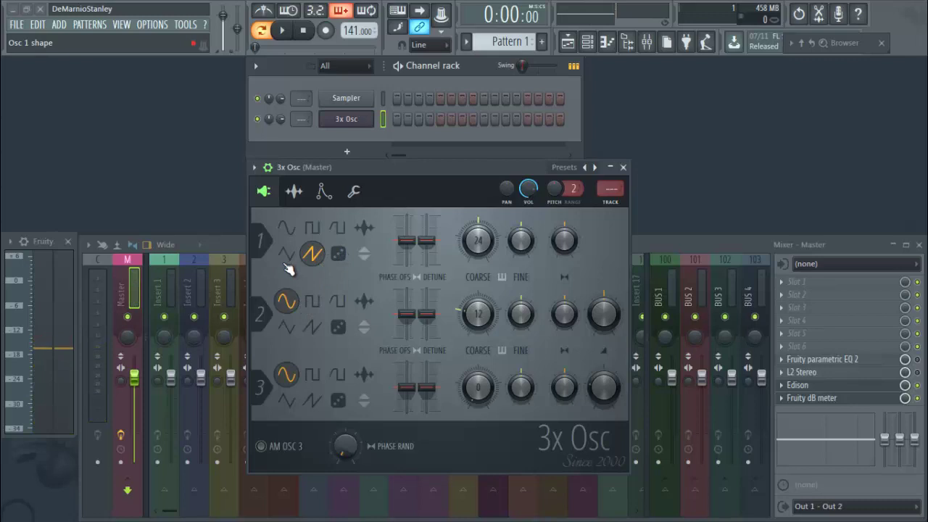
Step: Compare oscillator 1's sine and square shapes with test notes, and return it to sine
click(286, 228)
key(z)
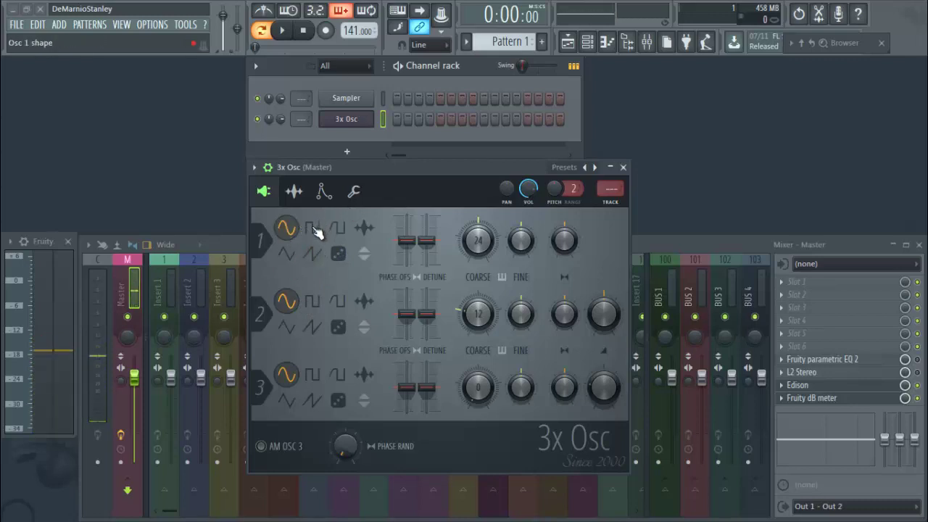
click(313, 228)
key(z)
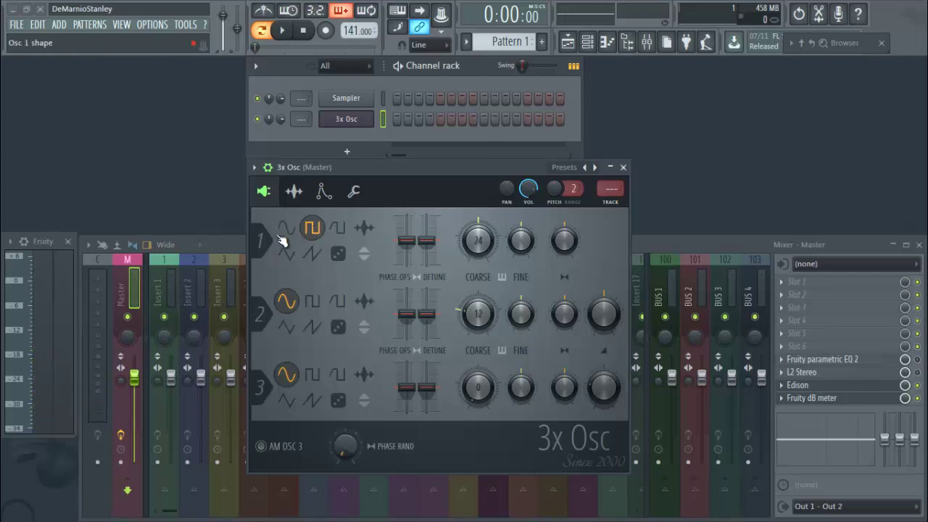
click(285, 230)
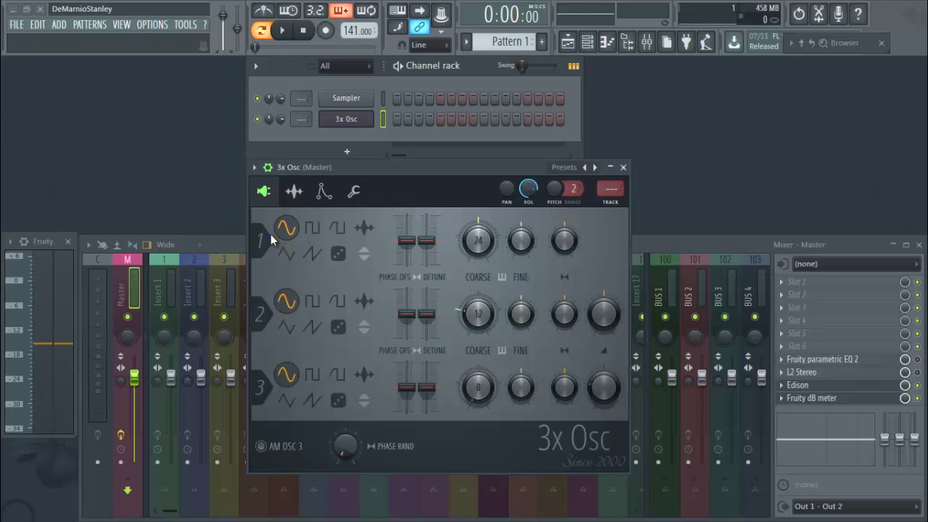
Step: Play the all-sine sound at various pitches, including C5, C6 and notes in the lower octaves
key(z)
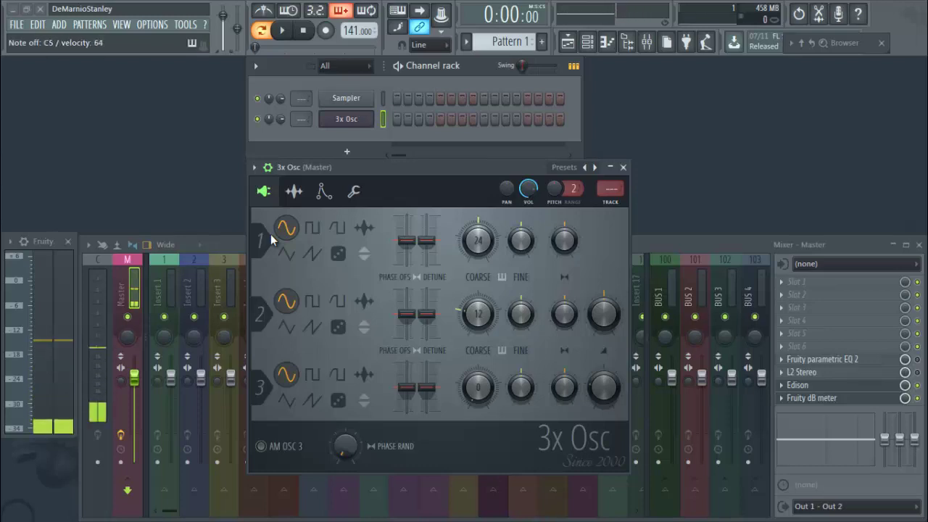
key(q)
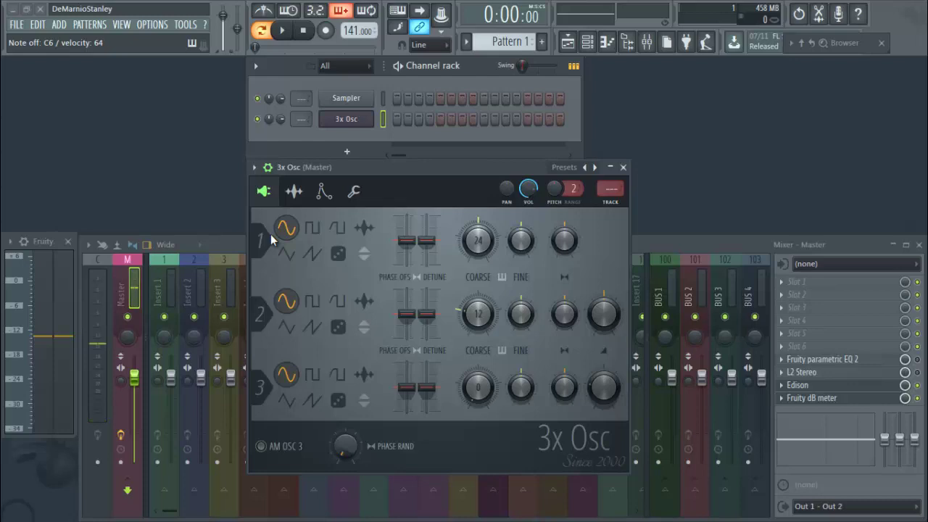
key(z)
key(e)
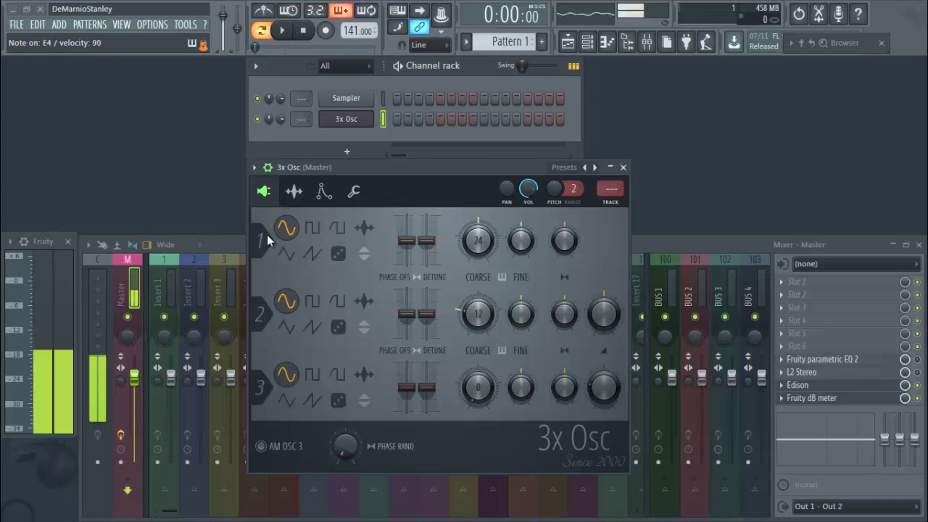
key(j)
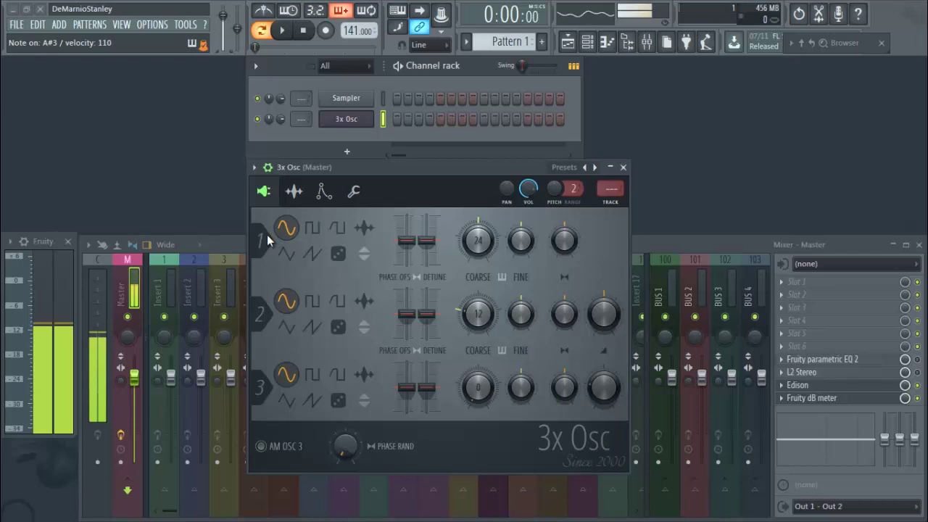
key(c)
key(z)
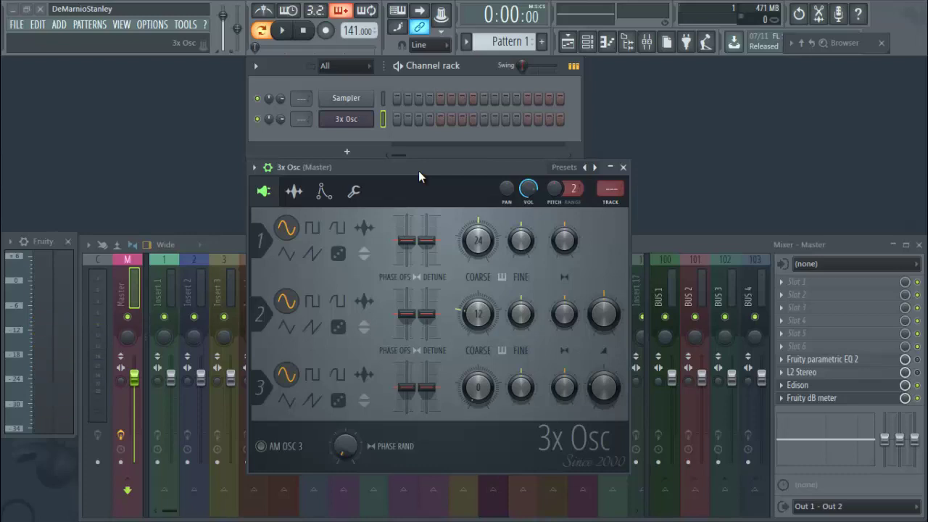
key(j)
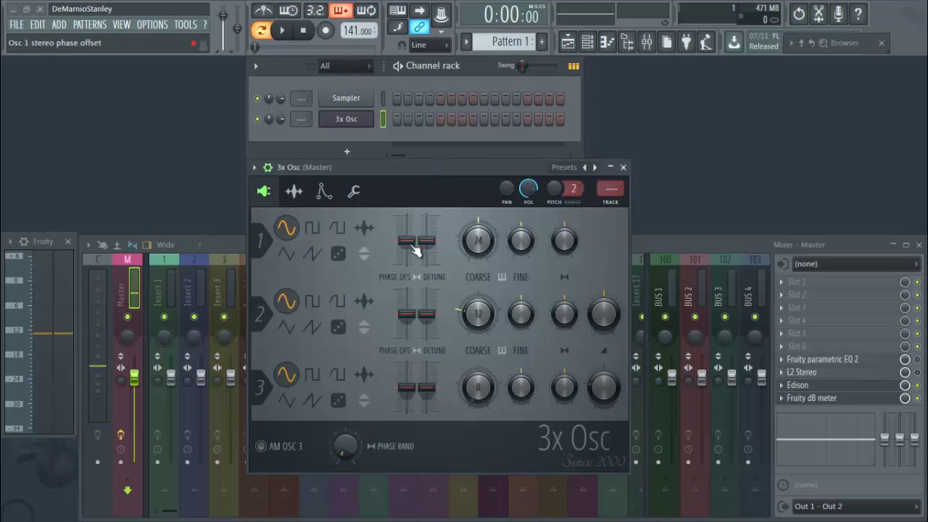
key(b)
key(x)
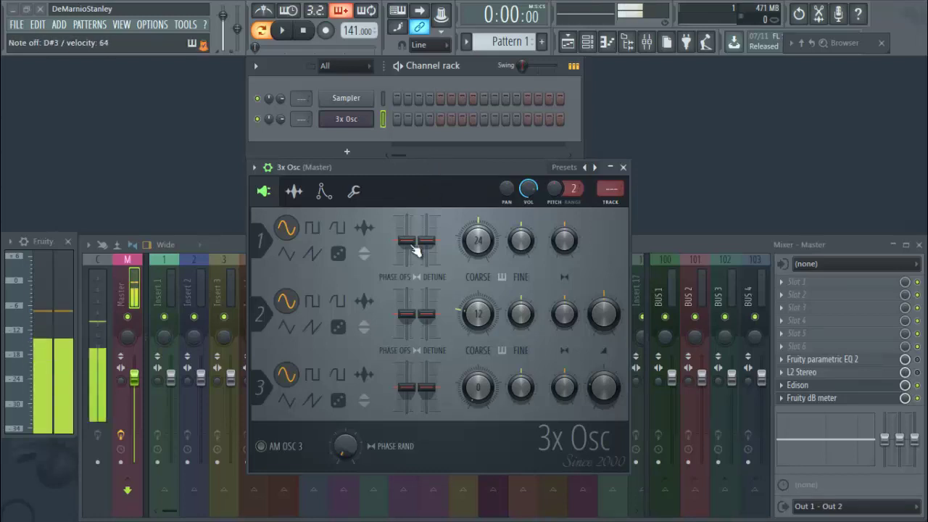
Step: Try oscillator 1's square, rounded saw and triangle shapes on low notes, and restore the sine shape
click(313, 232)
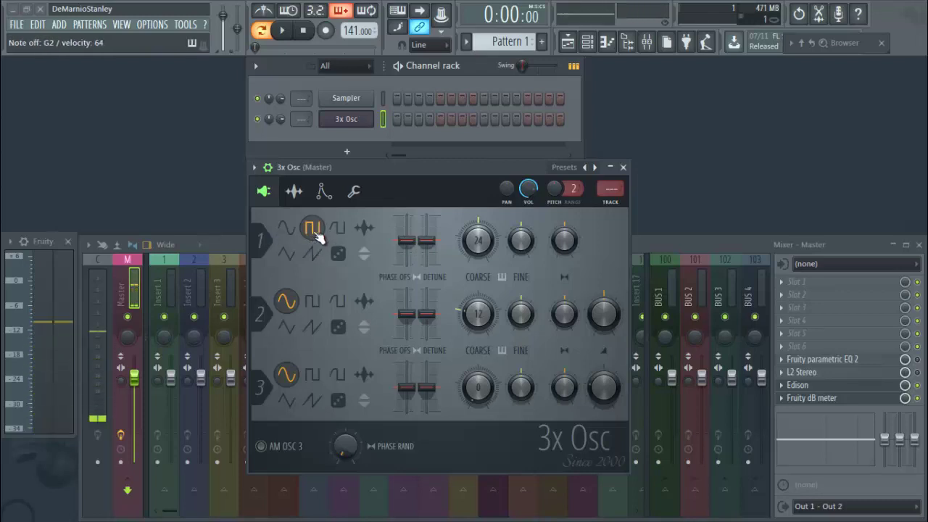
click(337, 227)
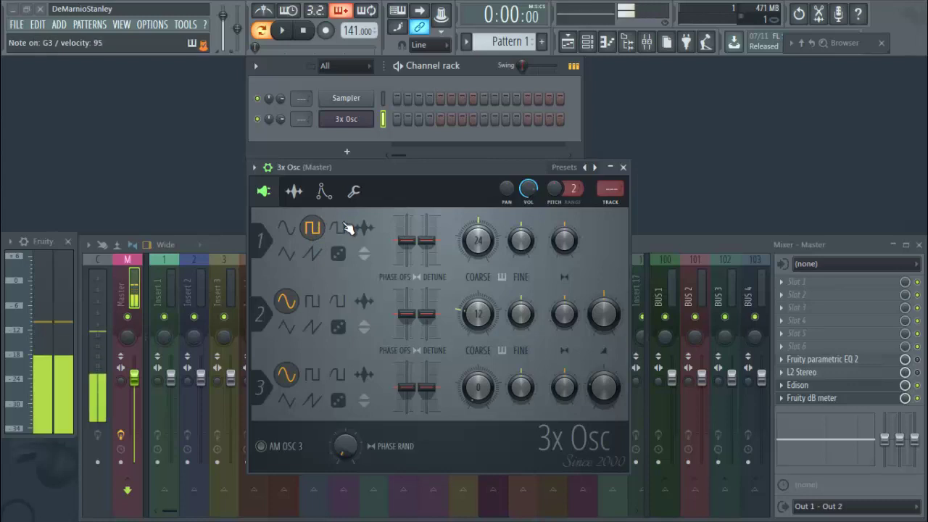
click(290, 255)
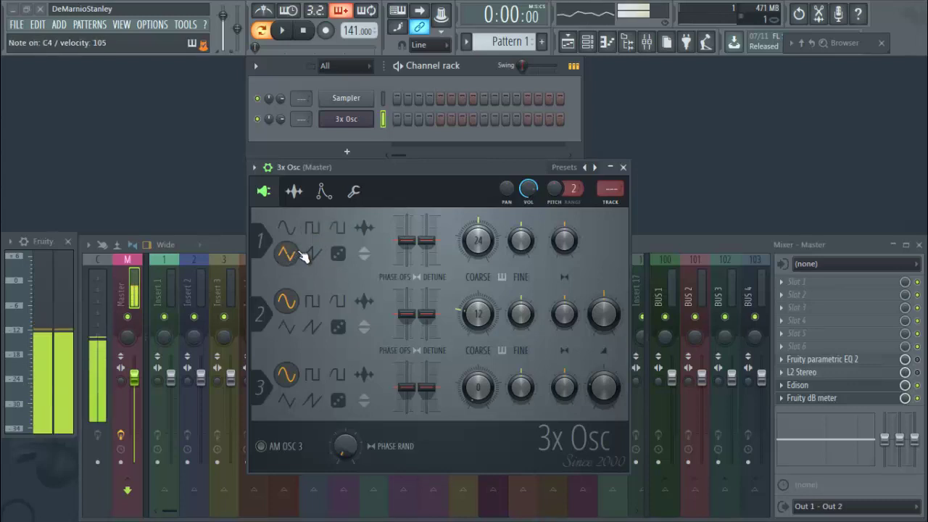
click(286, 229)
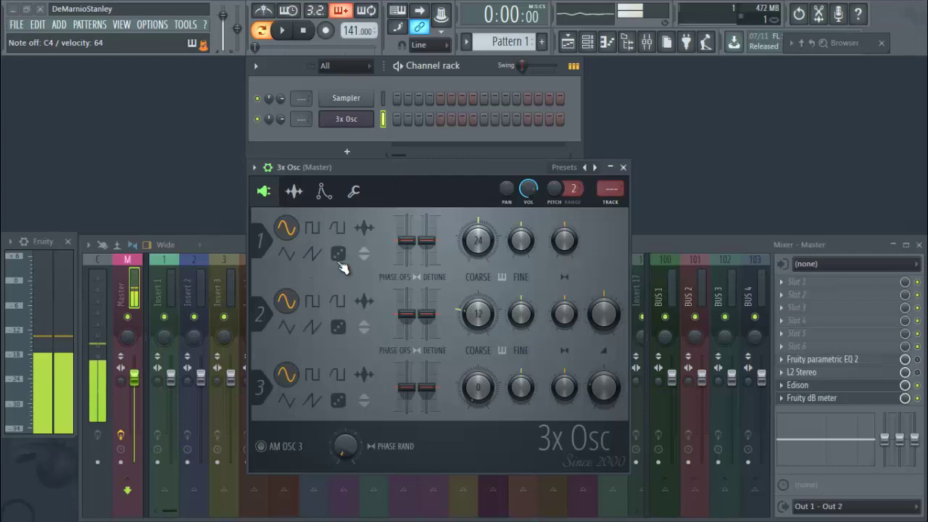
Step: Enable the 3x Osc volume envelope and shape it with zero attack and a slightly longer release
click(323, 196)
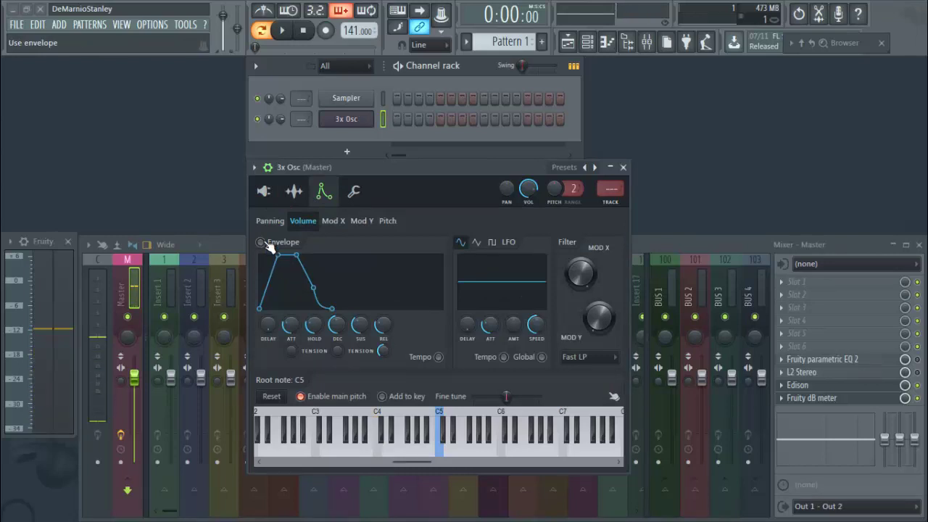
click(265, 243)
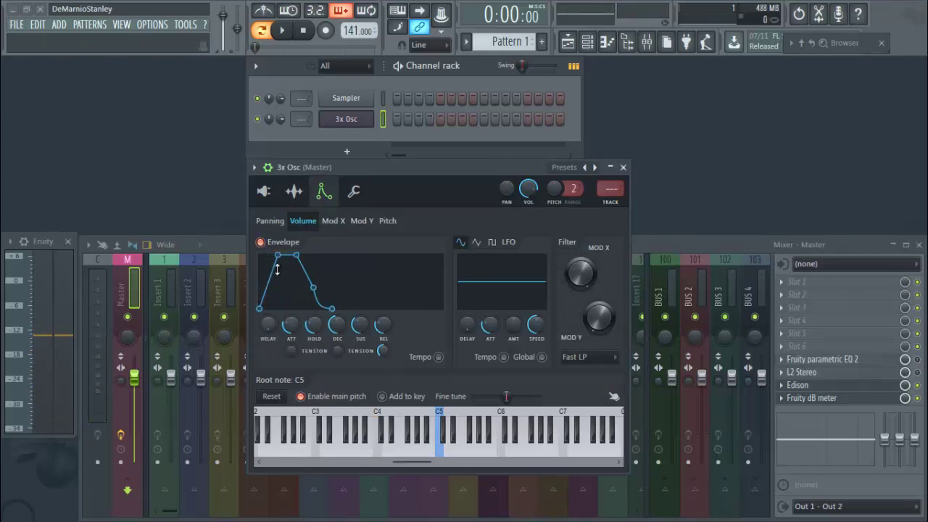
drag(293, 325, 294, 341)
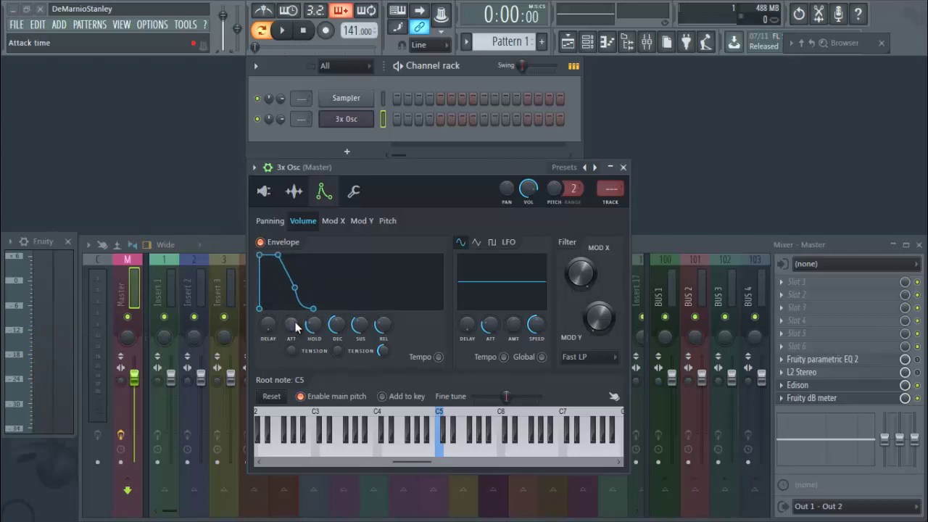
drag(295, 328, 295, 319)
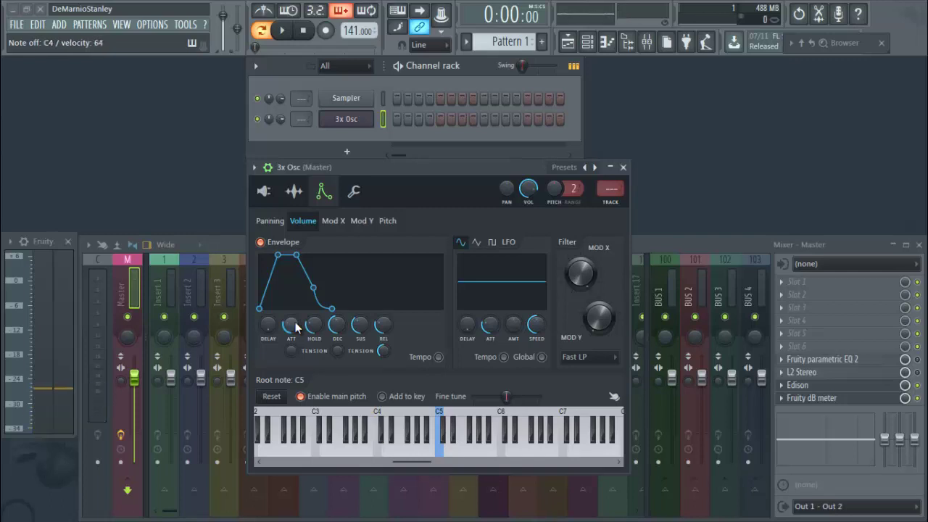
mouse_move(295, 328)
mouse_down()
mouse_move(296, 339)
mouse_move(298, 332)
mouse_up()
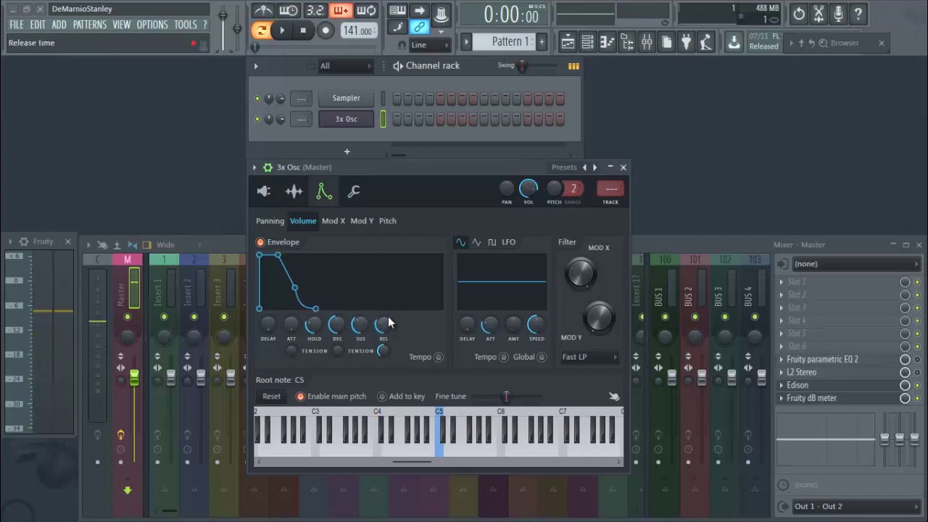
drag(385, 284, 386, 276)
drag(384, 326, 388, 342)
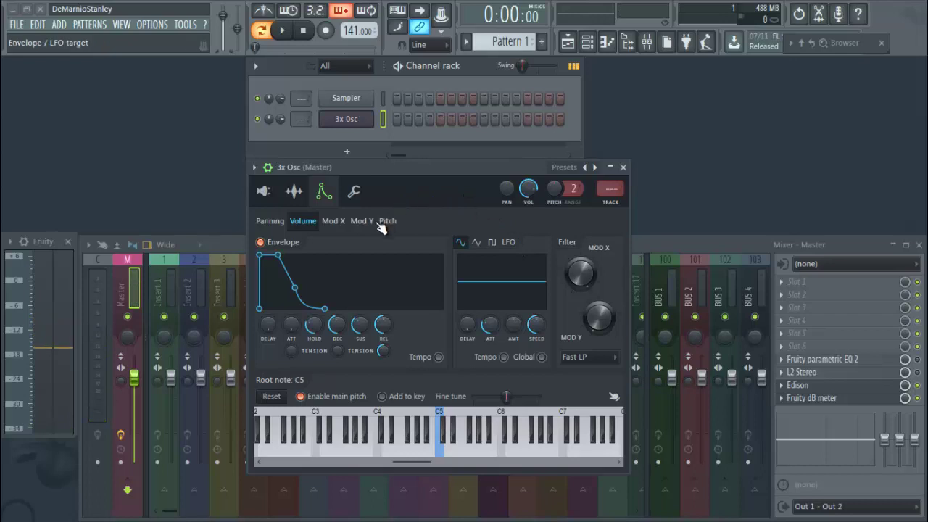
Step: Open the channel's miscellaneous settings and test the maximum polyphony limit by alternating C4 and D4 notes
click(354, 192)
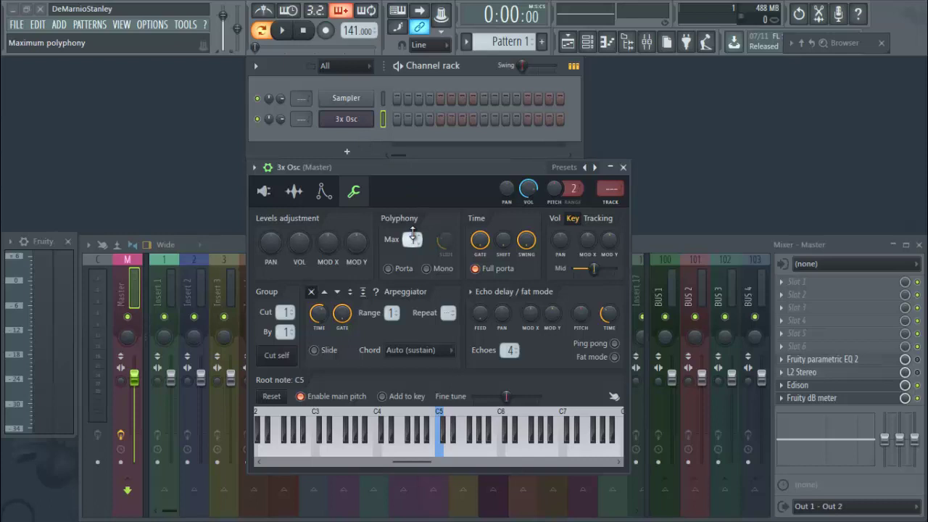
key(x)
key(z)
key(x)
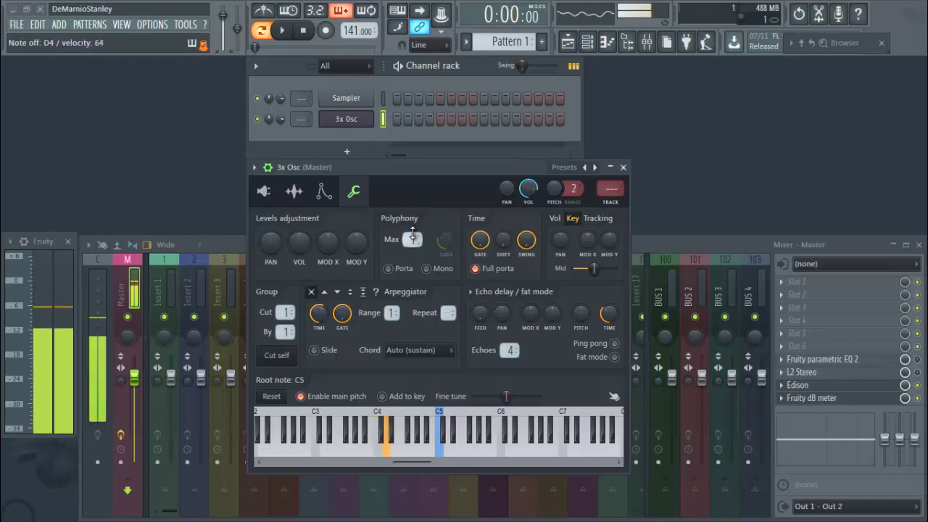
key(z)
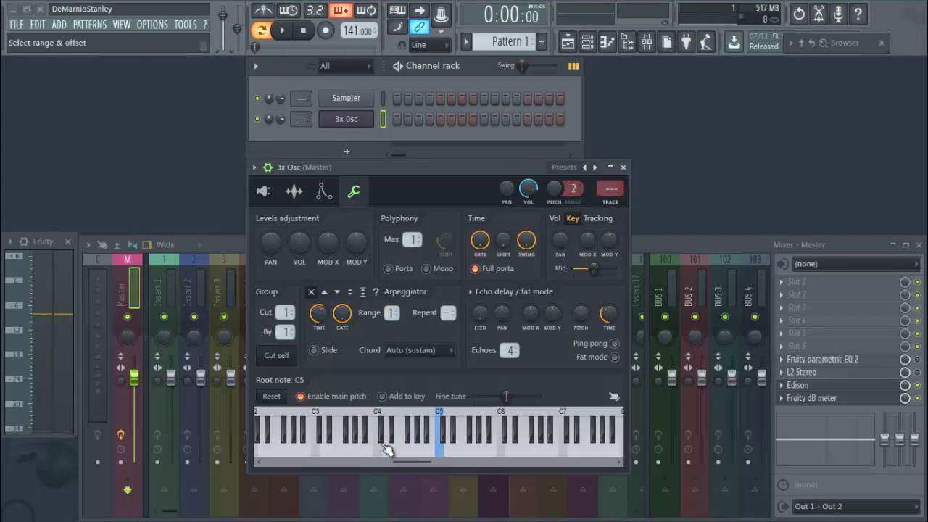
key(z)
key(x)
key(z)
key(x)
key(z)
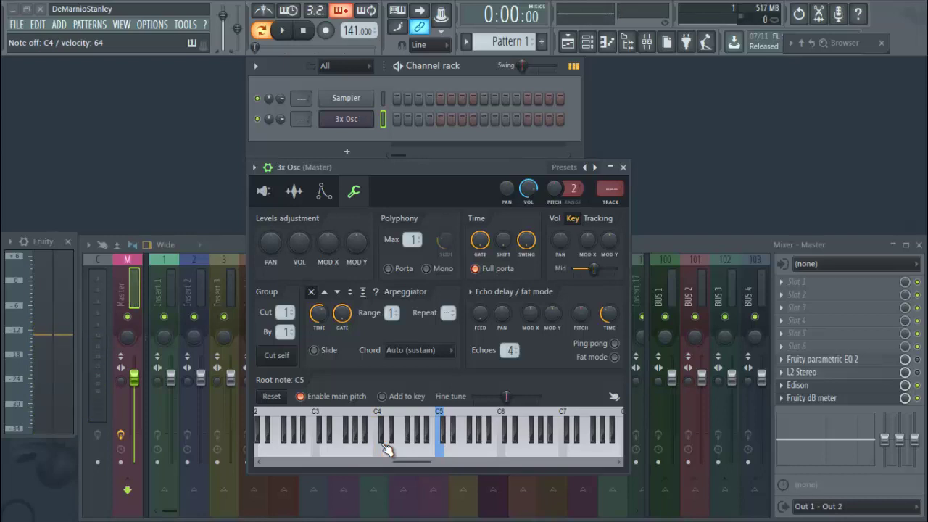
Step: Check the Cut itself option of the 3x Osc channel
right_click(355, 114)
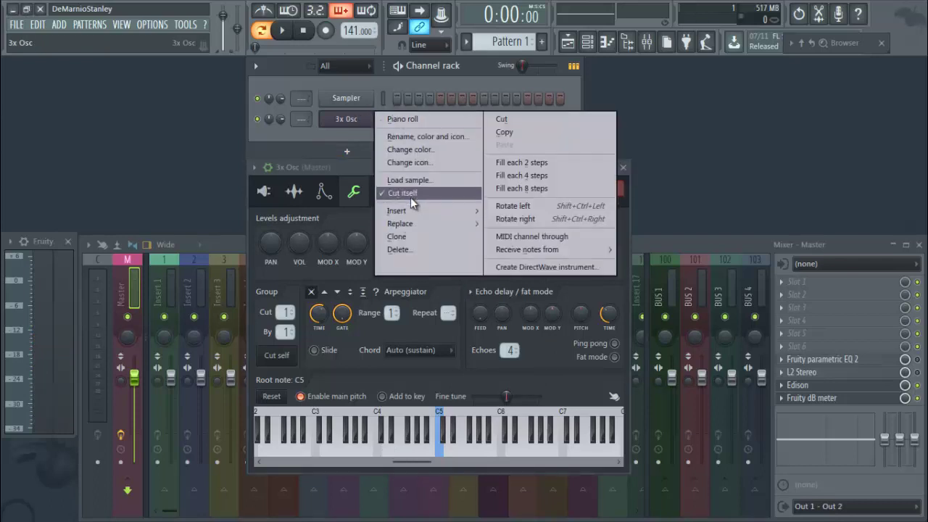
click(350, 192)
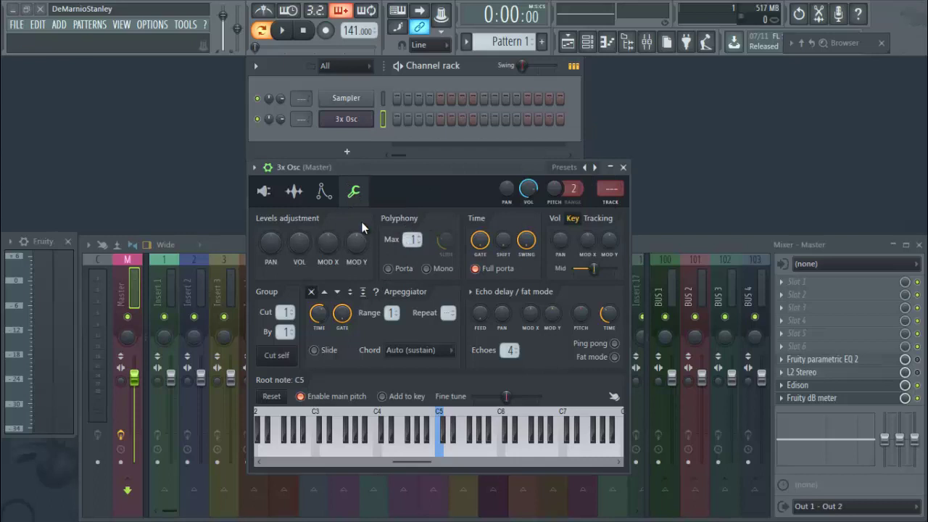
Step: Return to the 3x Osc oscillator settings and move the plugin window aside to select mixer track Insert 1
click(324, 191)
click(293, 191)
click(263, 191)
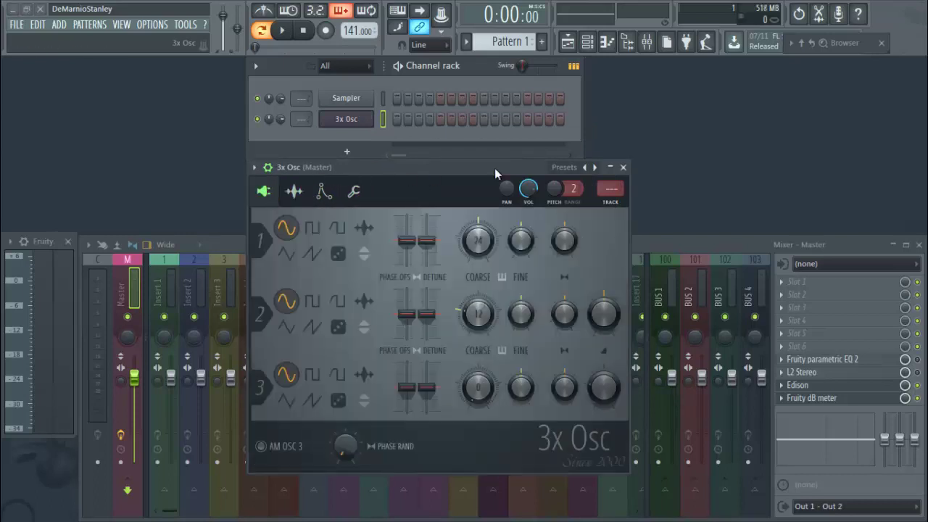
drag(470, 176, 520, 177)
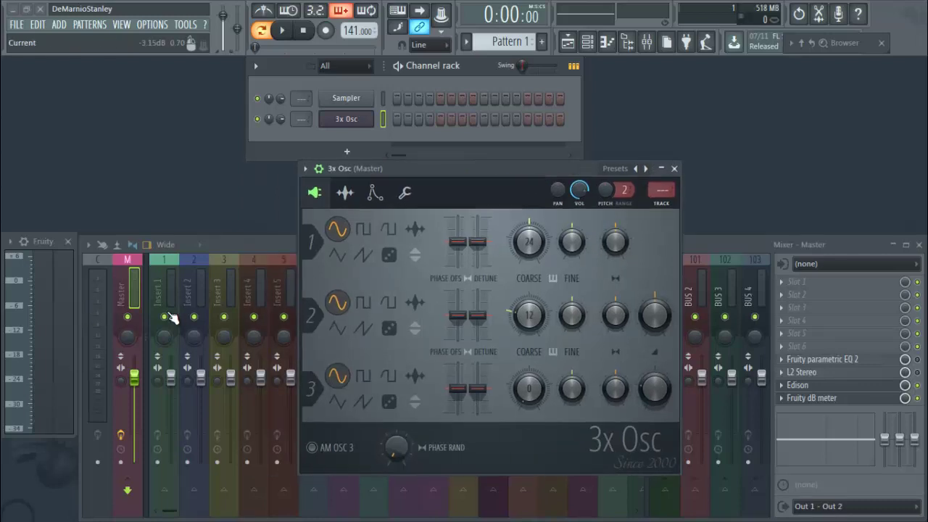
click(161, 278)
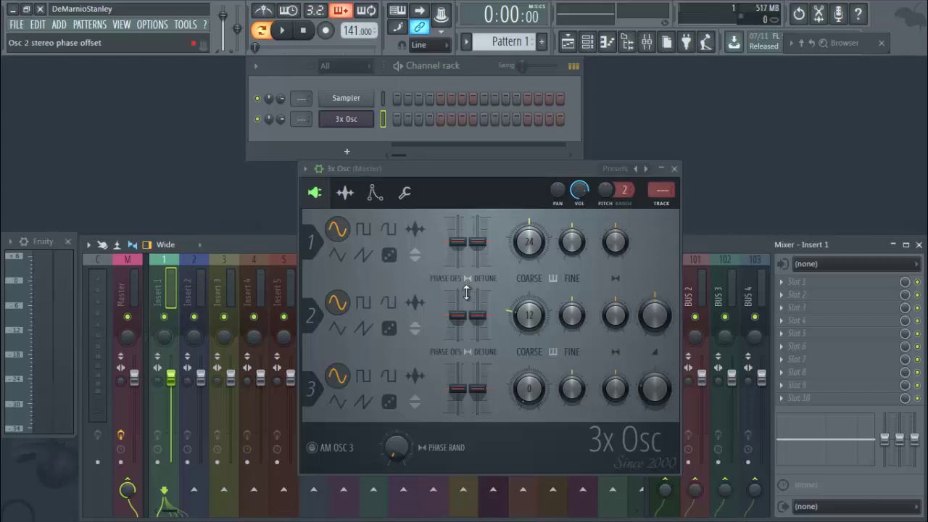
Step: Try a slightly longer attack on the volume envelope while playing notes, and restore the zero attack
click(375, 192)
drag(344, 332, 346, 312)
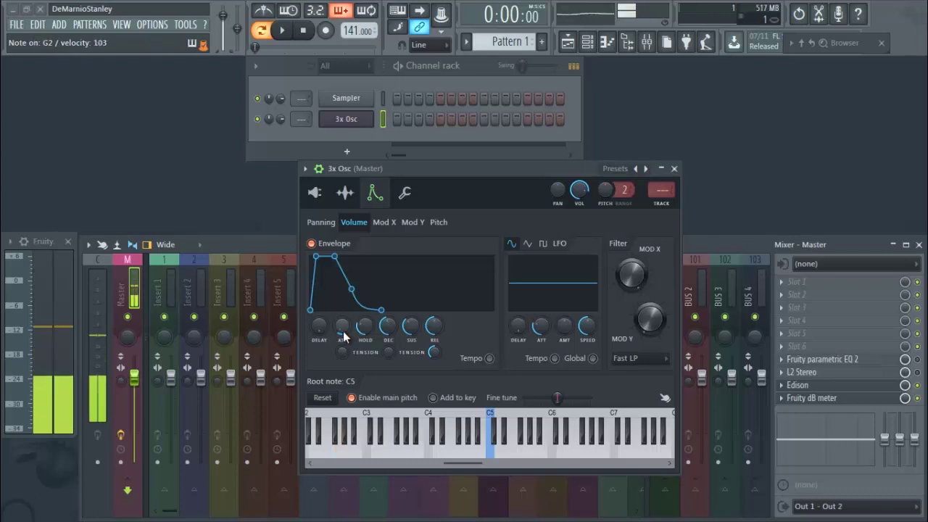
drag(344, 332, 344, 351)
click(314, 193)
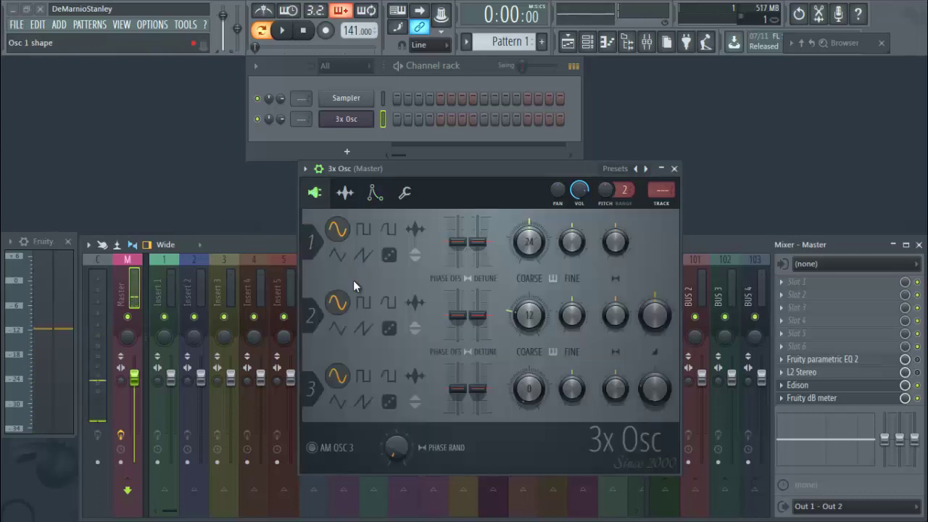
click(386, 194)
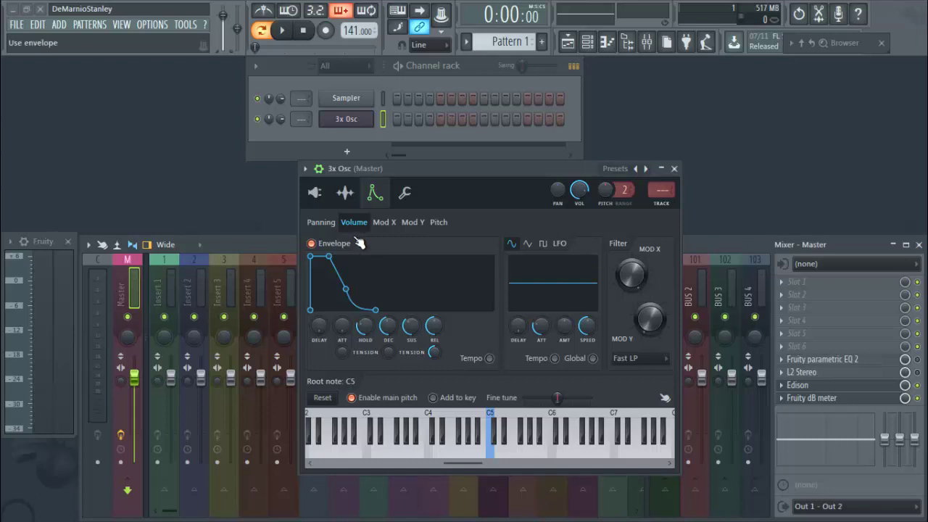
click(313, 192)
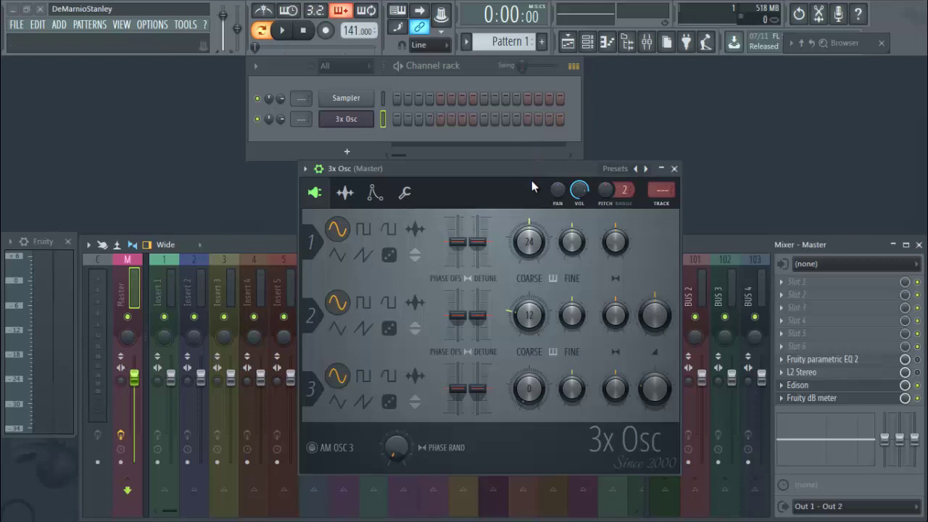
click(63, 29)
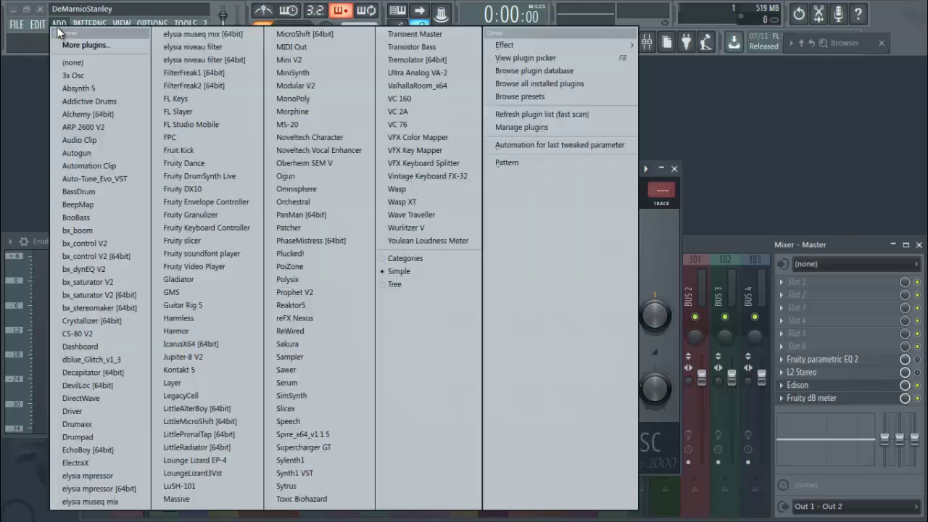
click(793, 68)
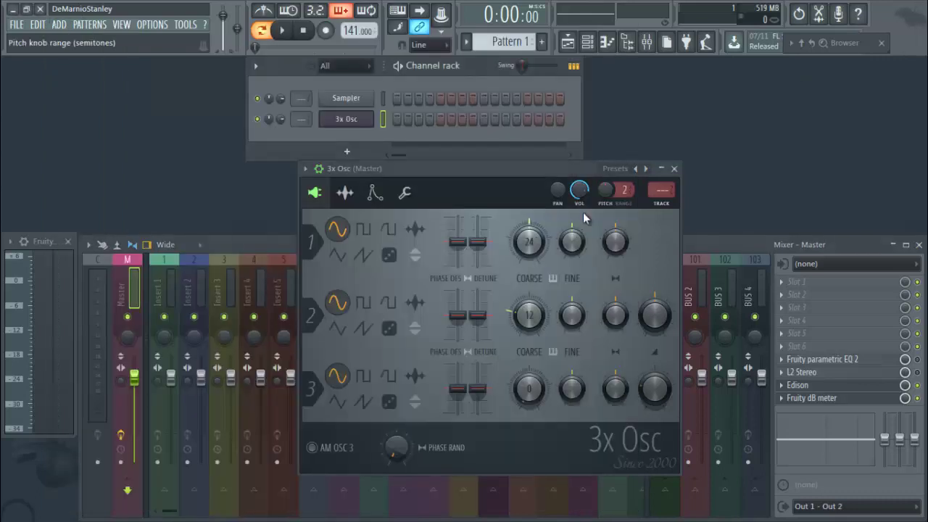
Step: Compare oscillator 1's sine, square and rounded saw shapes on low notes, and leave it on the square shape
click(365, 234)
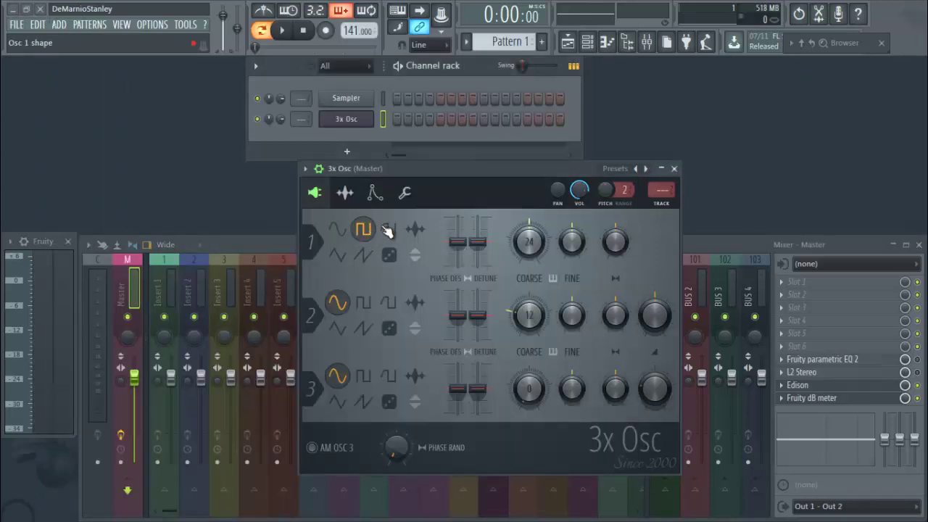
click(387, 231)
click(341, 231)
click(369, 228)
click(389, 229)
click(363, 231)
click(337, 230)
click(389, 231)
click(337, 230)
click(363, 231)
click(394, 231)
click(346, 232)
click(363, 231)
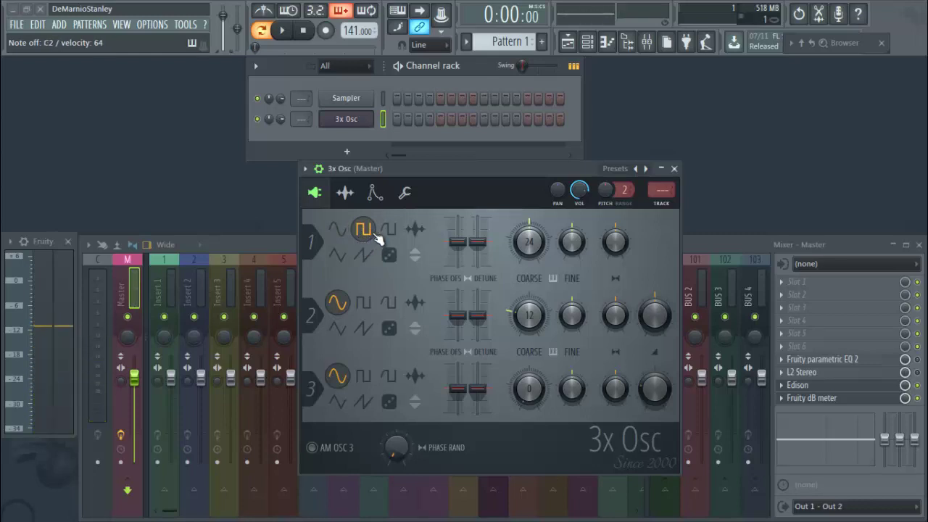
Step: Review the volume envelope and the polyphony settings, move the plugin window back and return to the oscillator settings
click(378, 196)
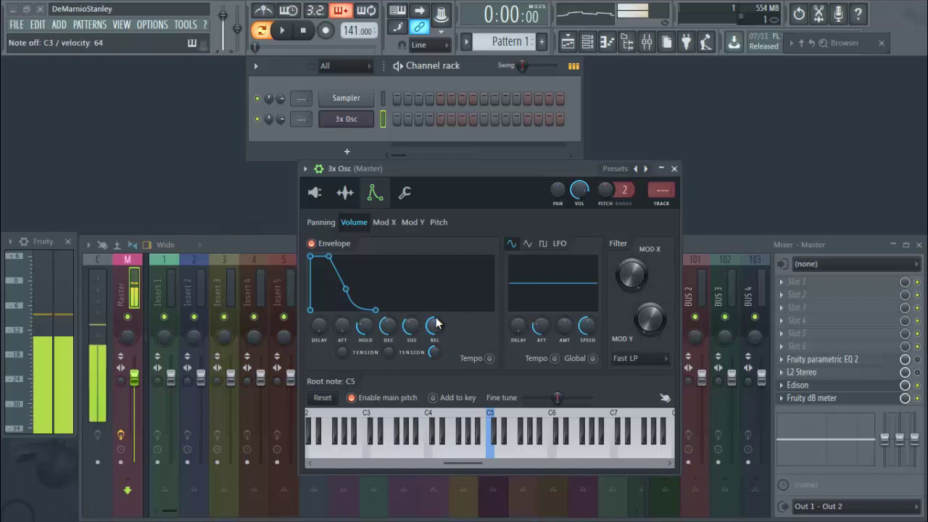
click(405, 192)
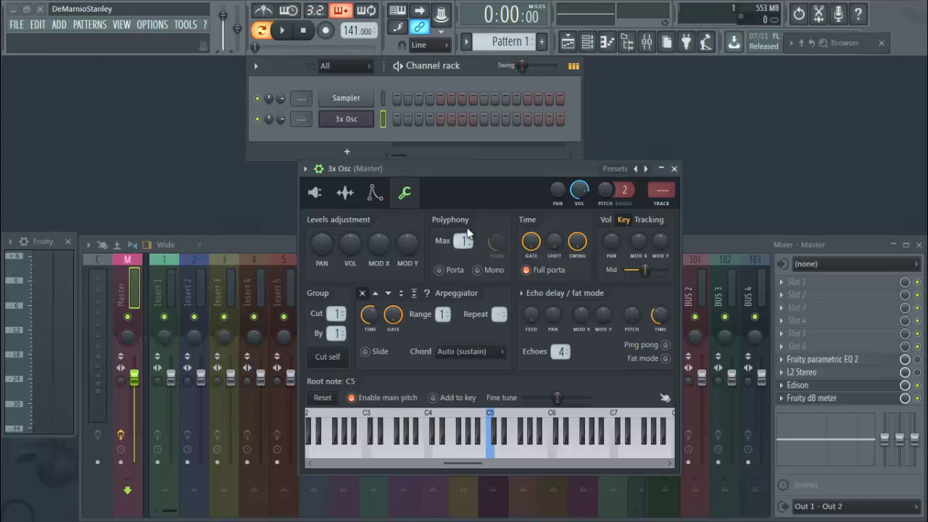
drag(493, 170, 443, 171)
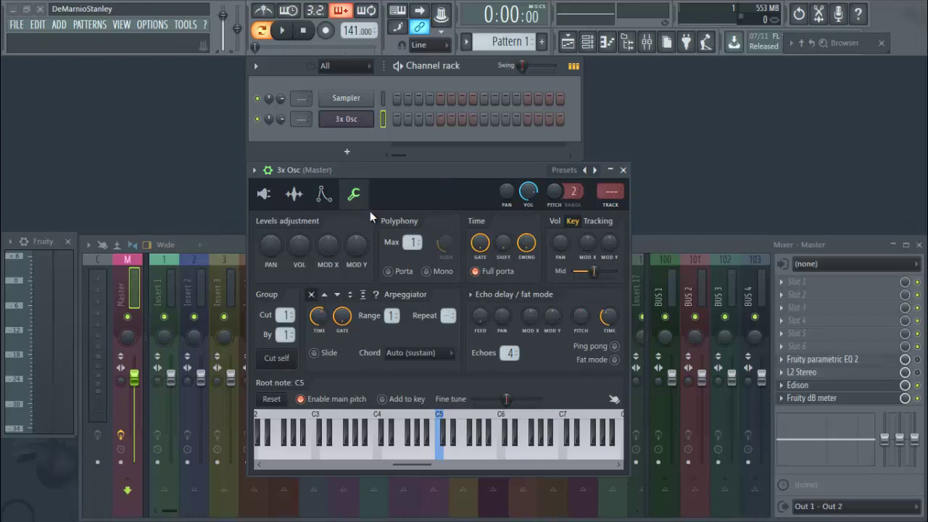
click(295, 198)
click(270, 197)
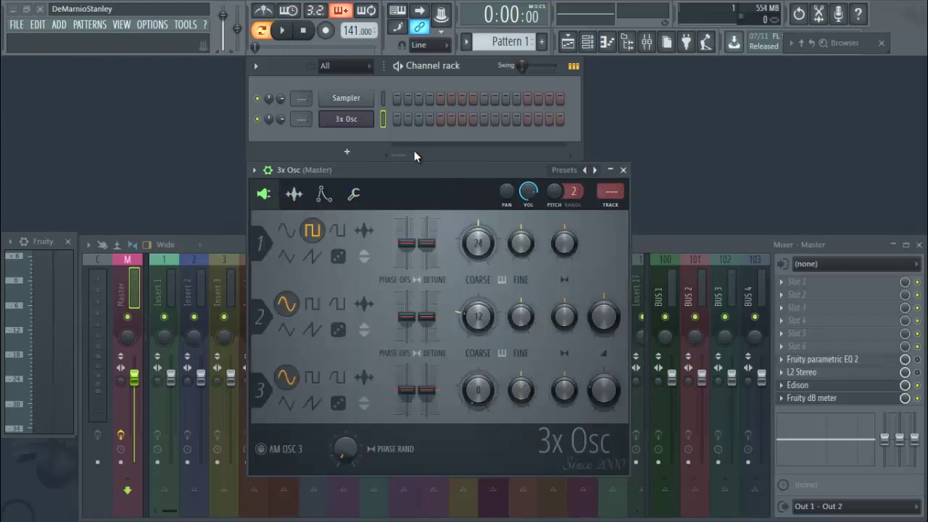